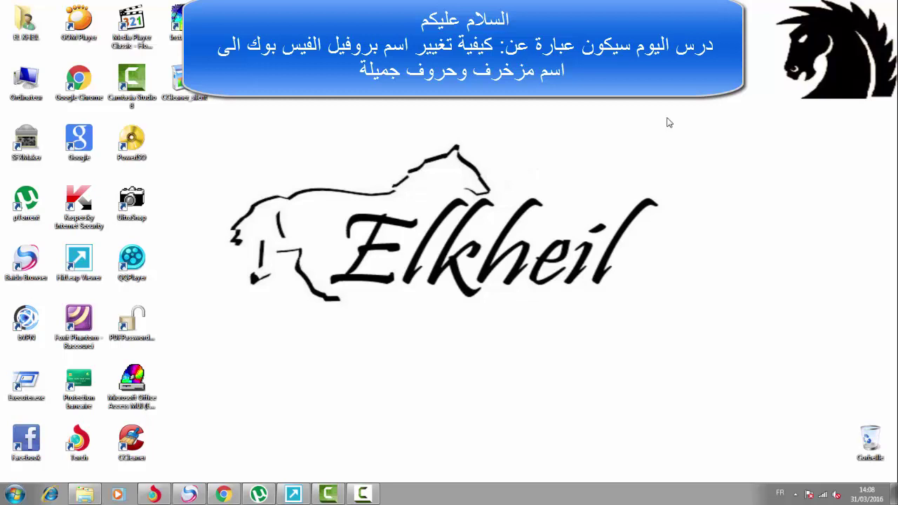
- Refresh the desktop
key("shift+F10")
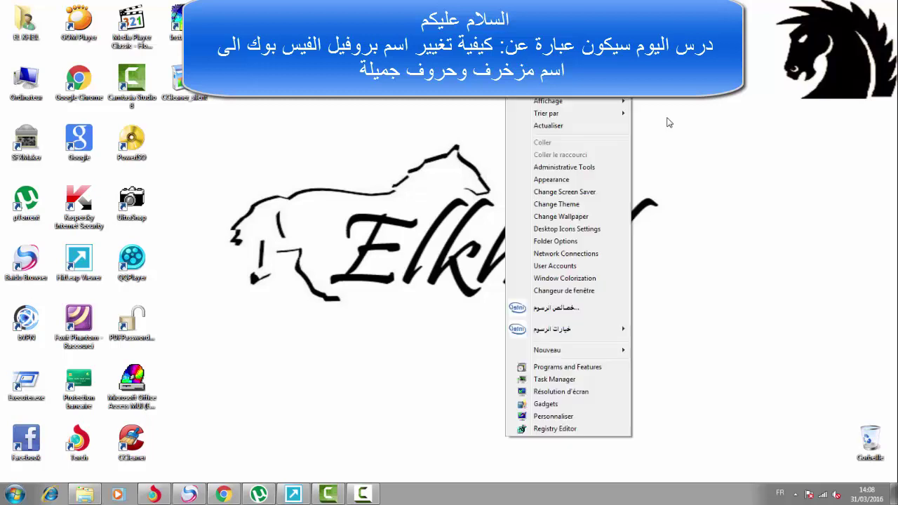
key("Down")
key("Down")
key("Down")
key("Return")
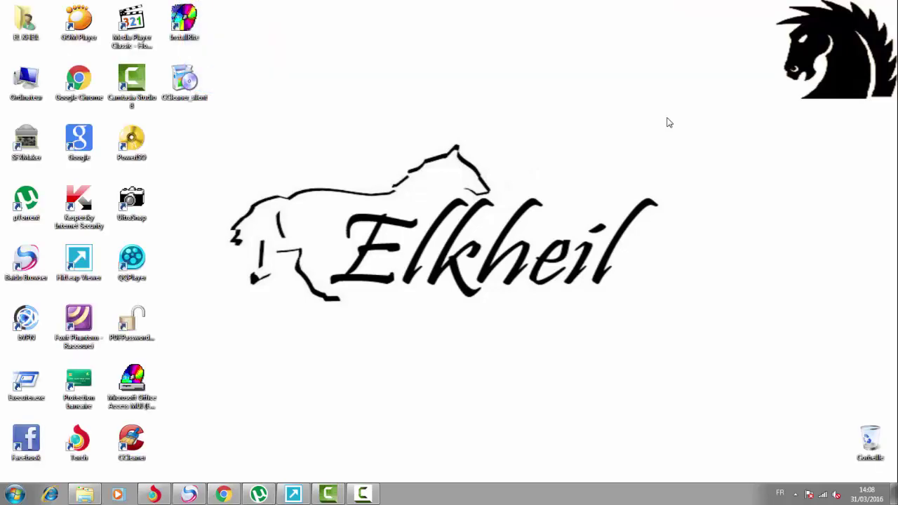
- Launch the Windows Character Map by running the command charmap
key("super+r")
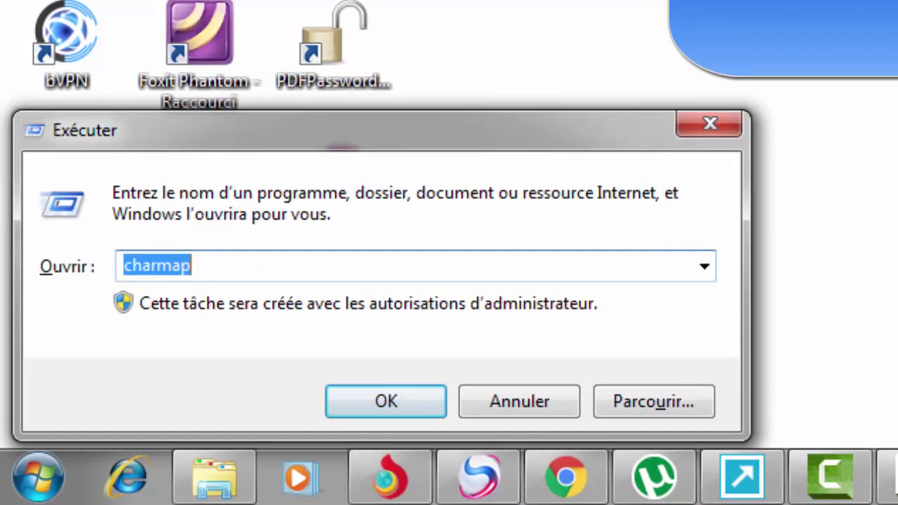
key("Right")
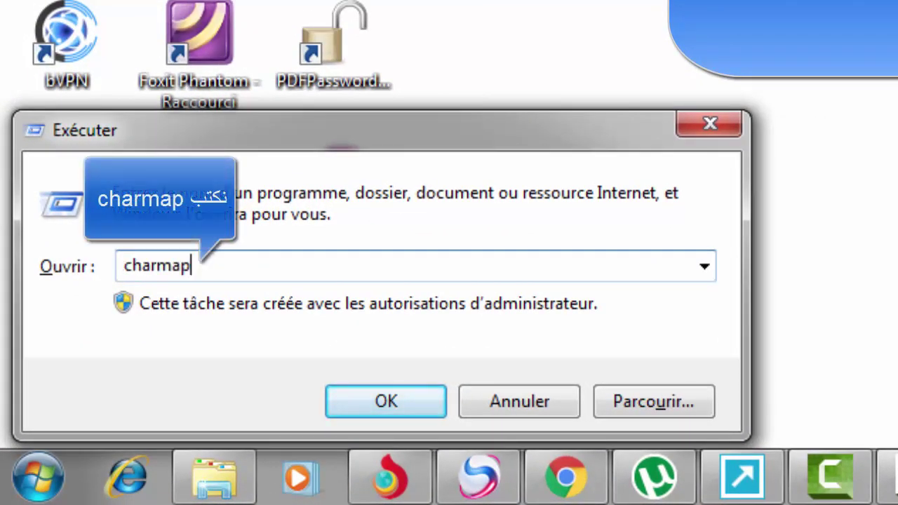
double_click(151, 266)
left_click(151, 266)
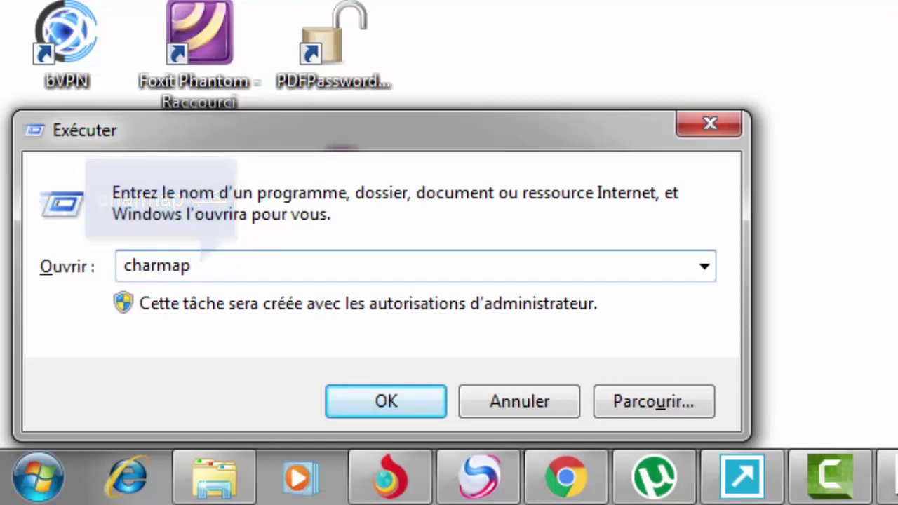
double_click(152, 266)
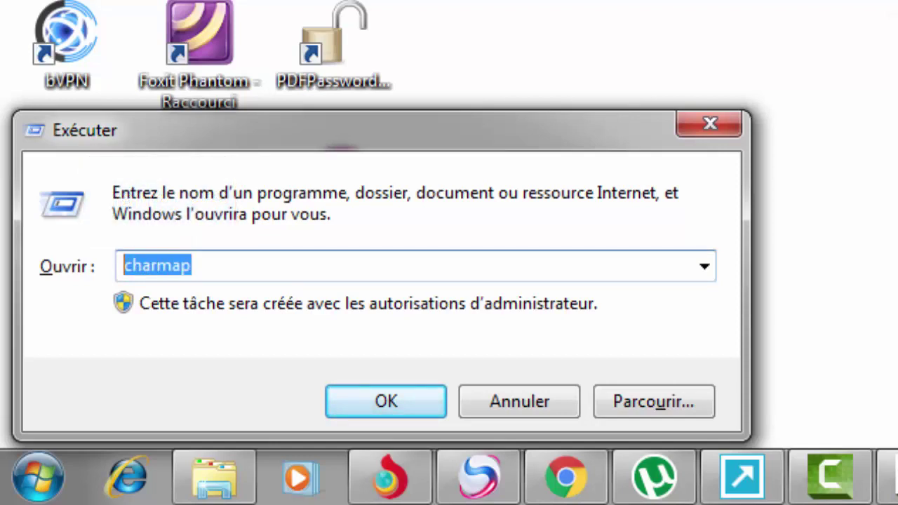
type("c")
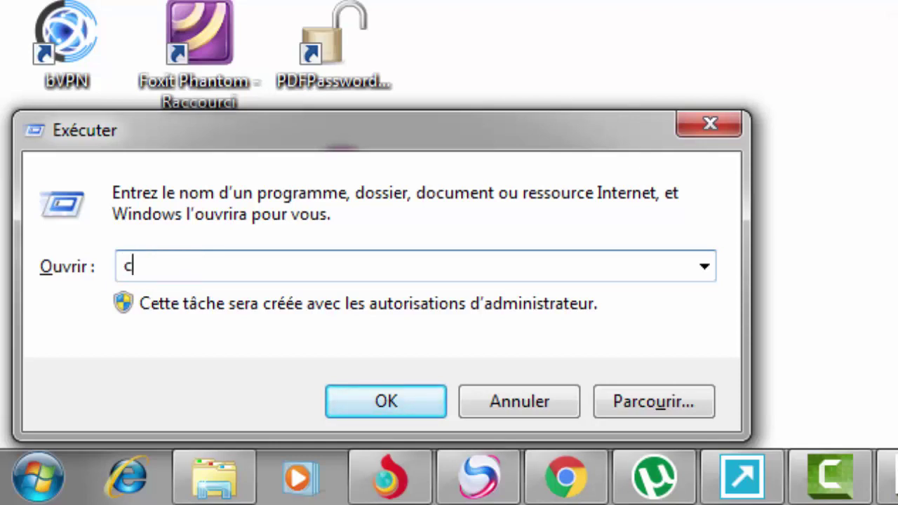
type("ha")
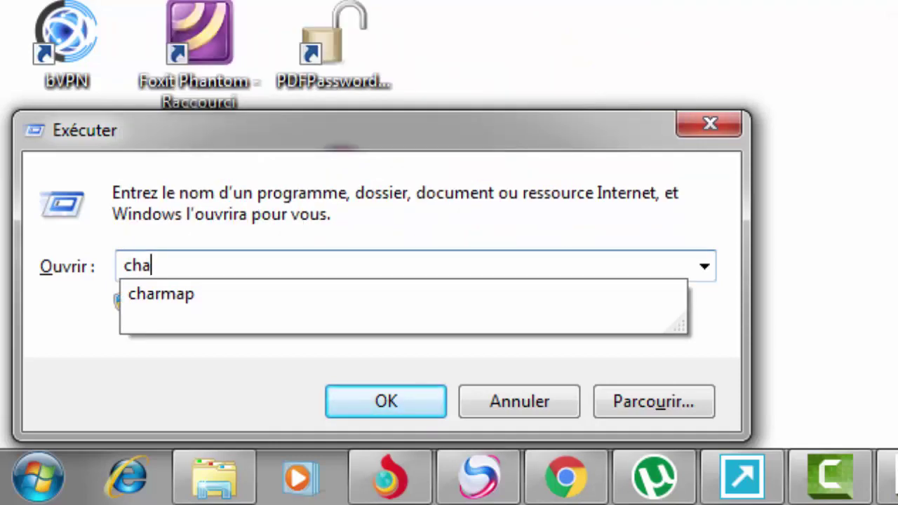
type("rmap")
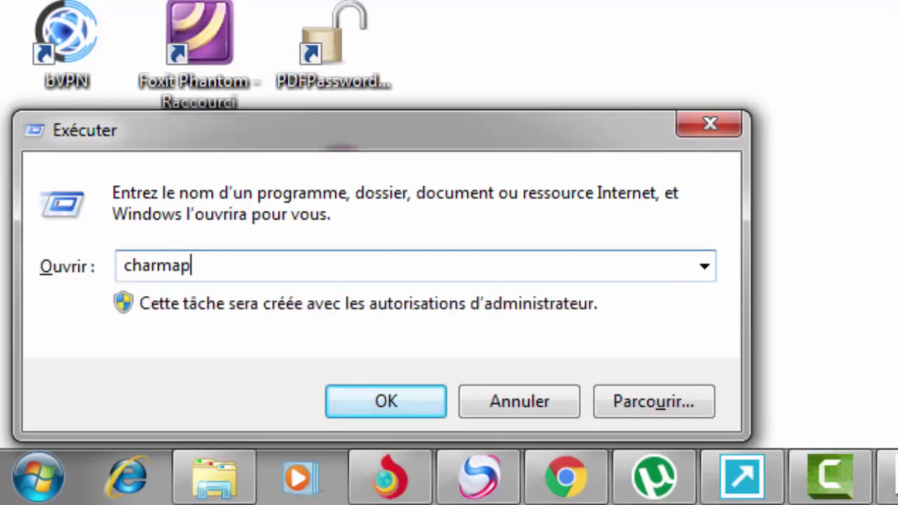
key("Return")
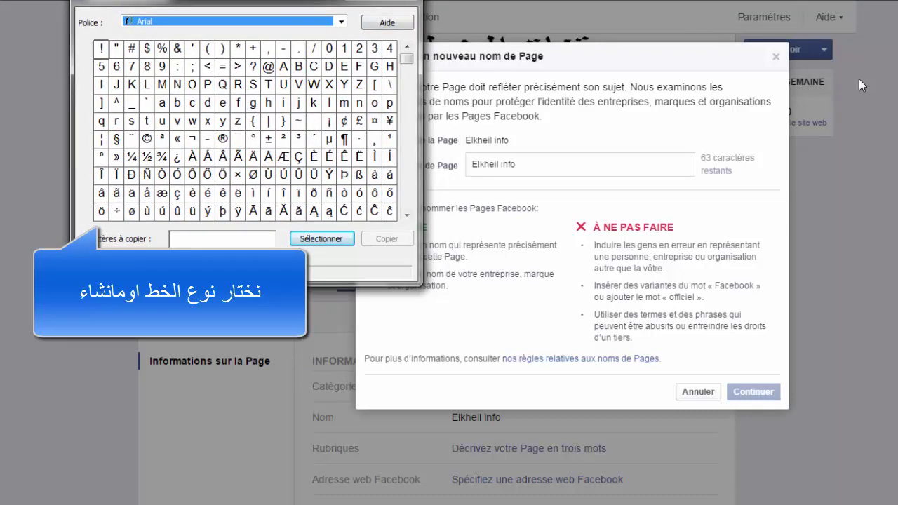
- Try the AXtBassima font in the Character Map and look through its characters
left_click(341, 22)
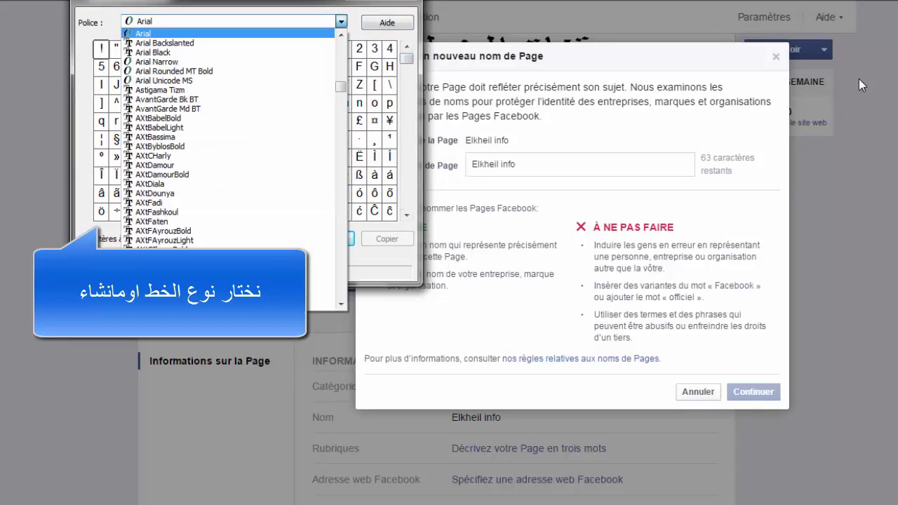
key("Return")
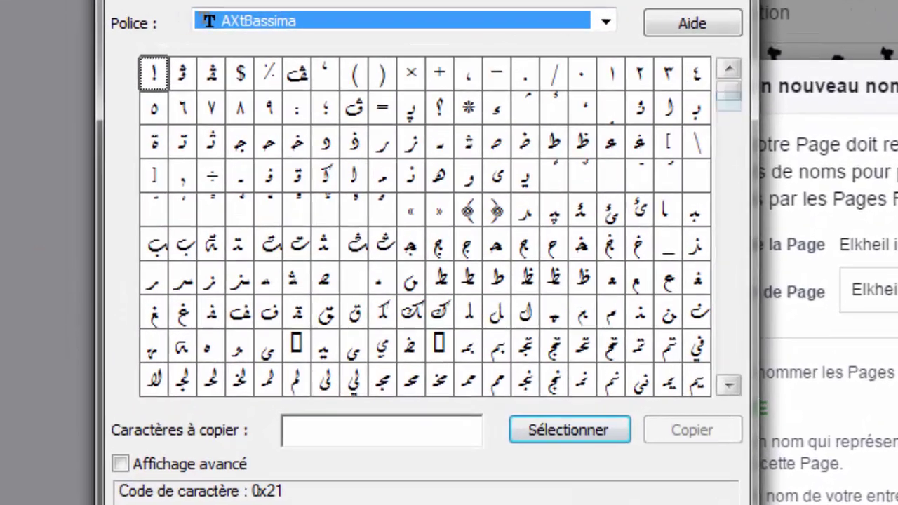
left_click(556, 294)
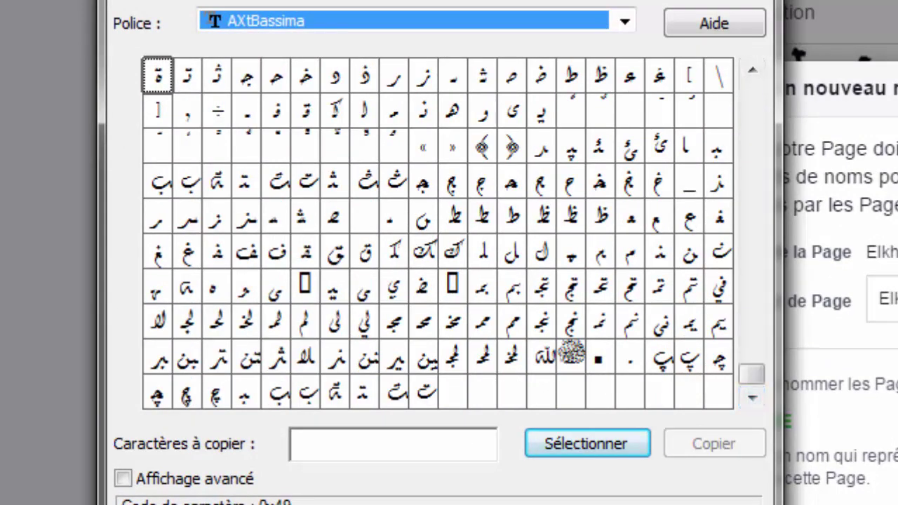
- Set the Character Map font back to Arial
key("alt+Down")
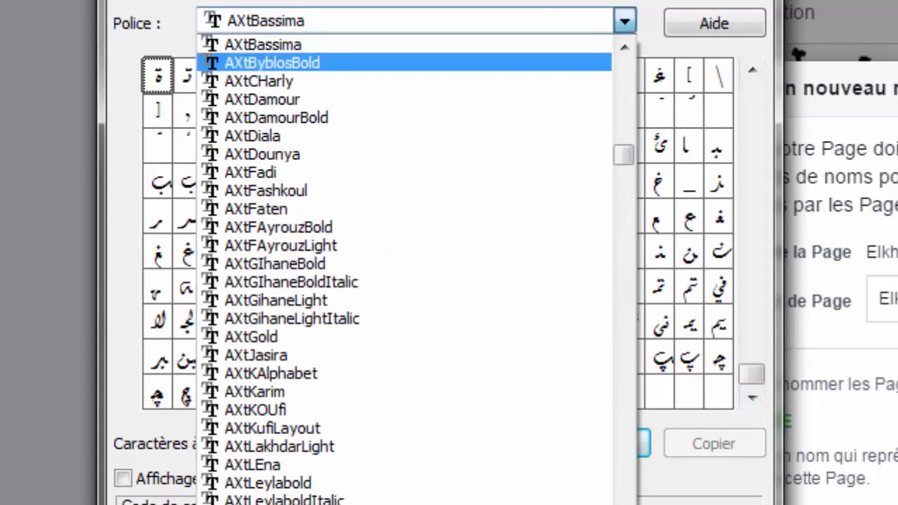
scroll(405, 267, "up", 5)
key("Down")
key("Return")
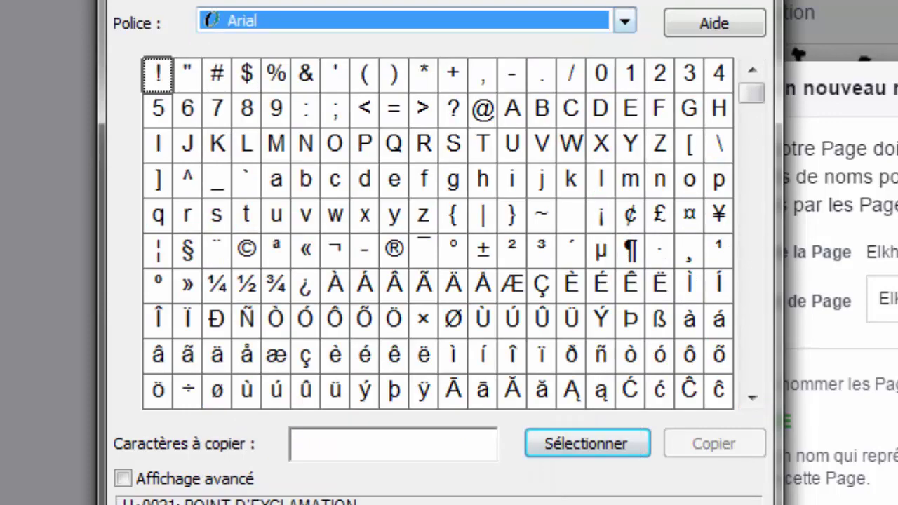
- Add the Arial characters Ė and Ĺ to the characters to copy, followed by a space
scroll(438, 232, "down", 2)
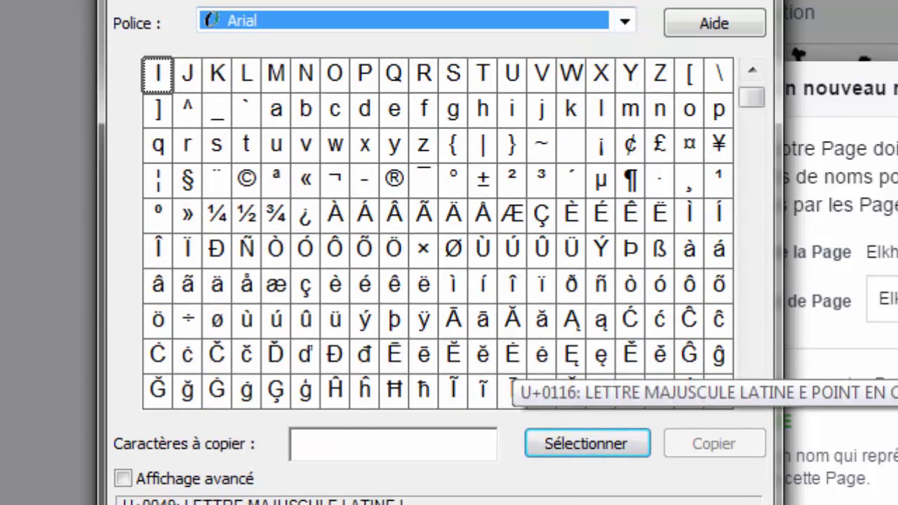
double_click(512, 359)
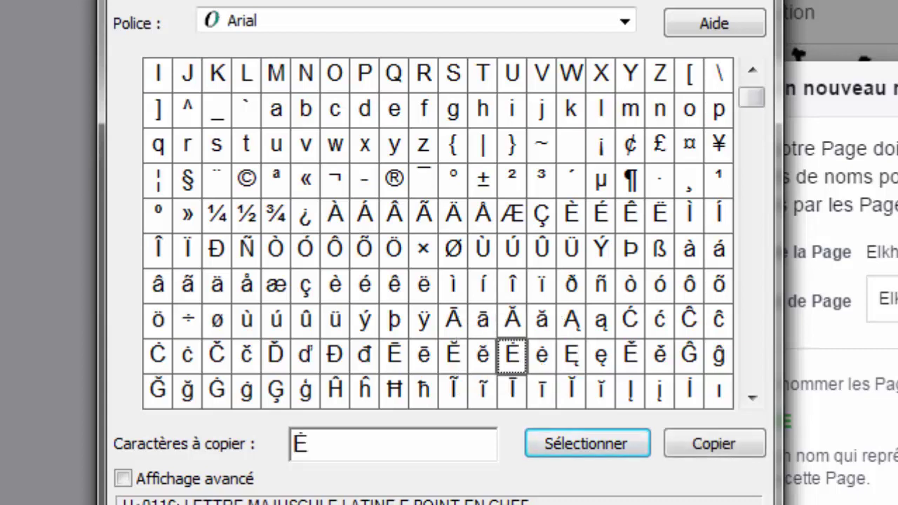
left_click(752, 397)
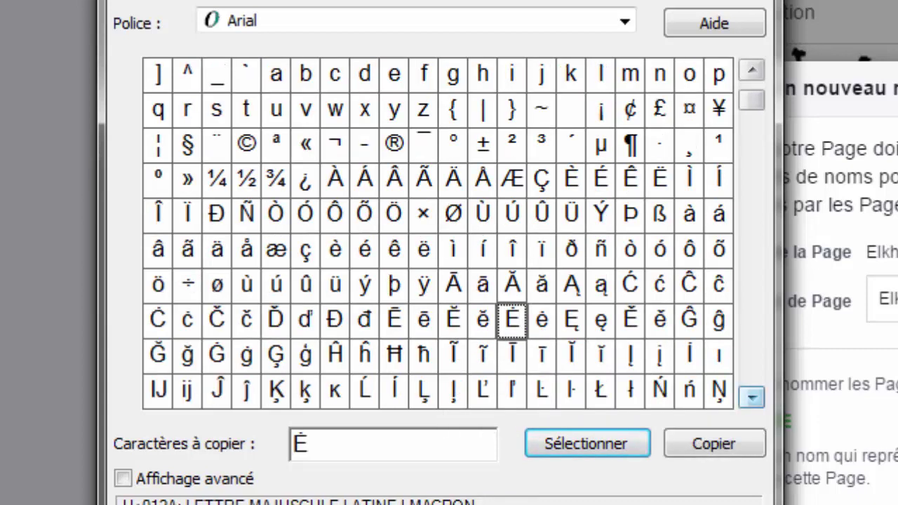
left_click(752, 397)
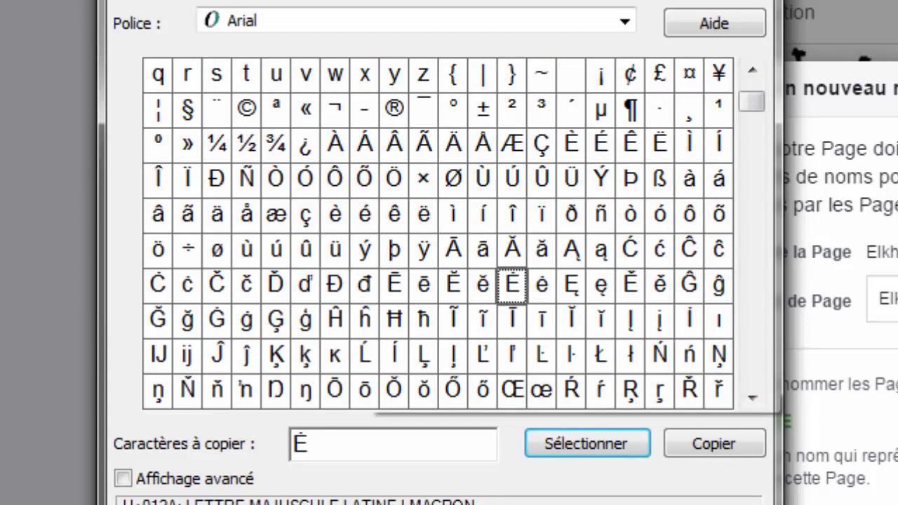
double_click(365, 355)
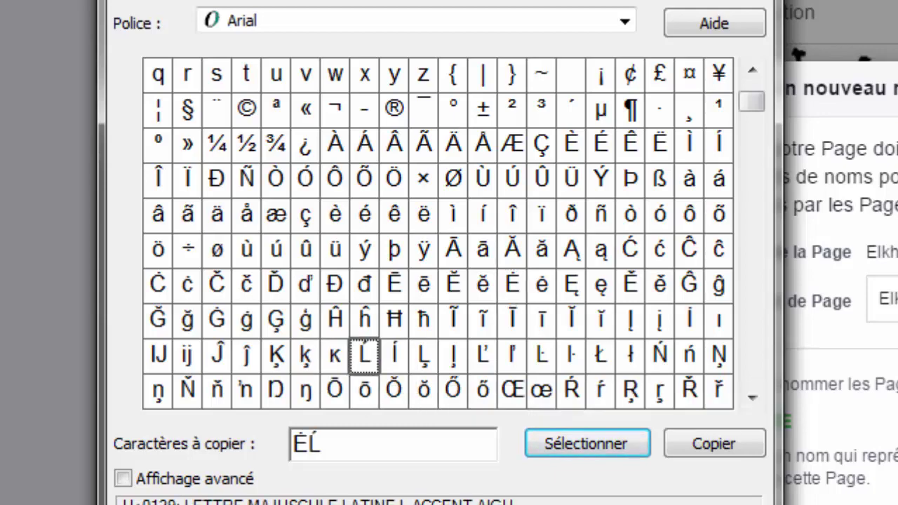
left_click(326, 444)
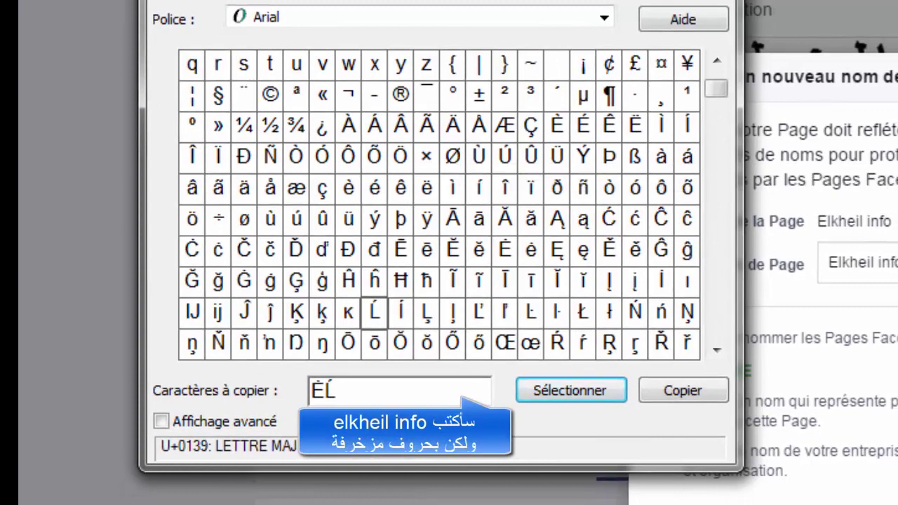
- Append the decorated letters Ķ and Ĥ to the characters to copy
double_click(296, 311)
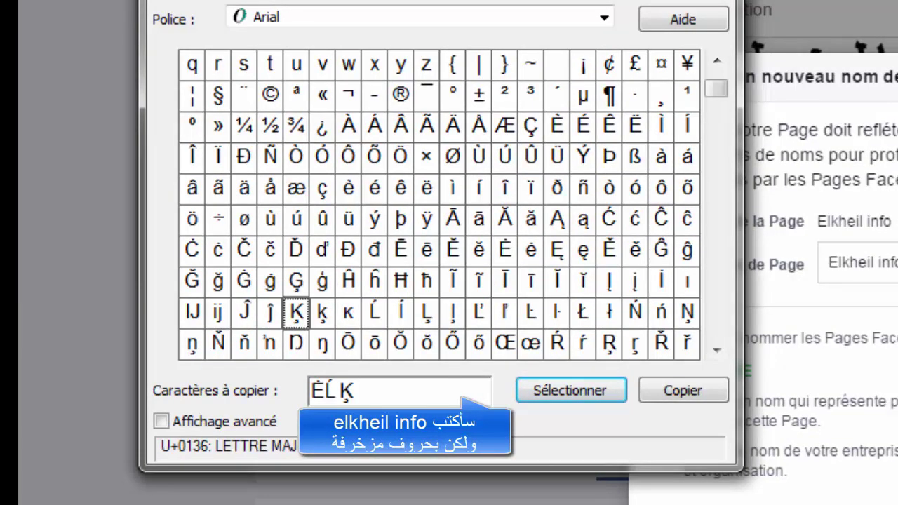
left_click(348, 280)
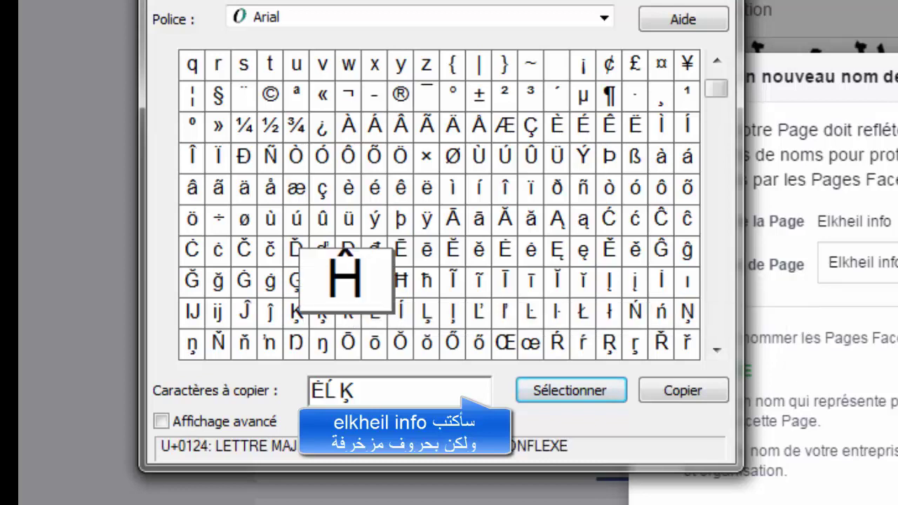
double_click(348, 279)
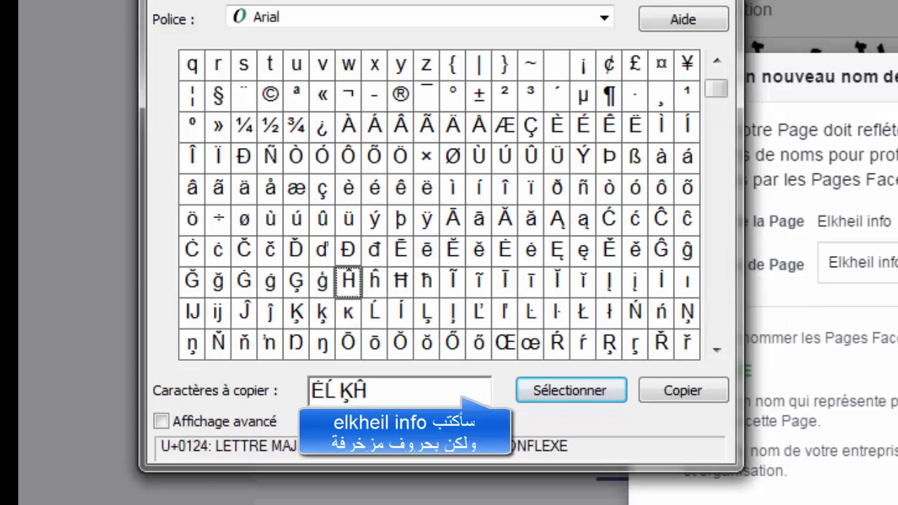
left_click(453, 218)
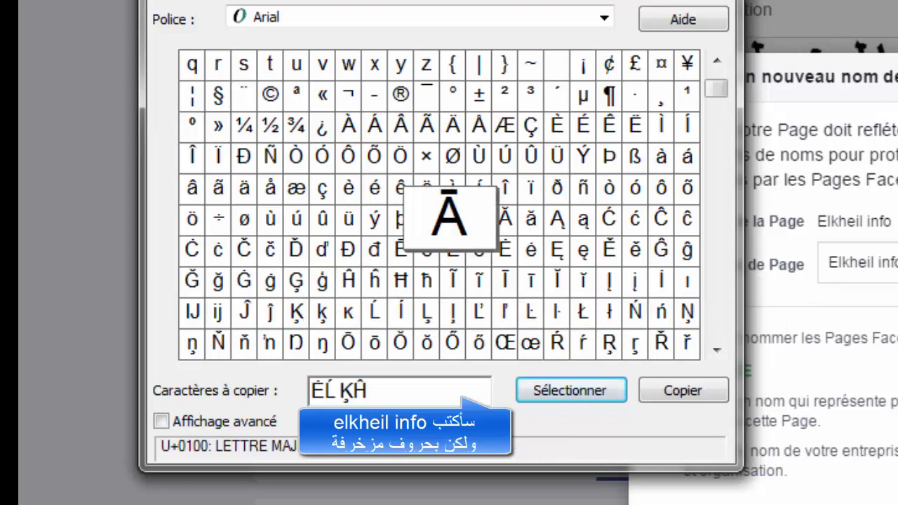
double_click(453, 218)
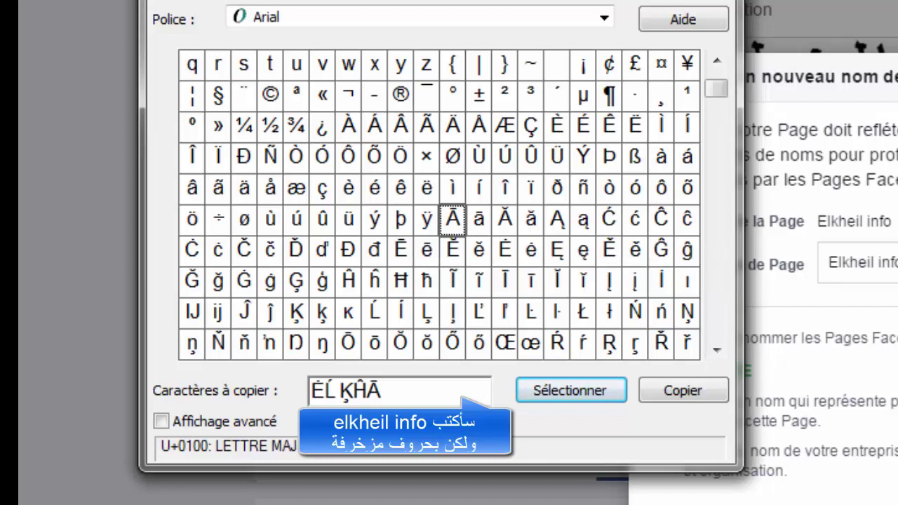
key("BackSpace")
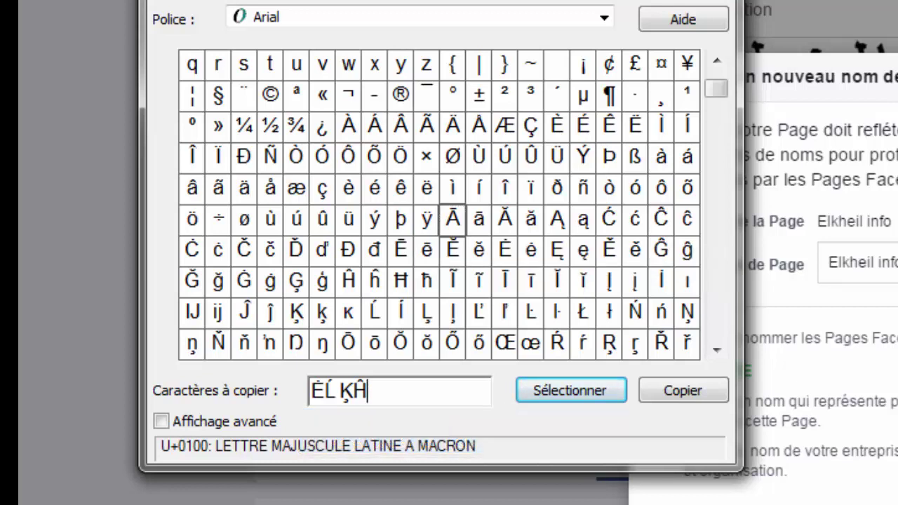
- Append Ē, Ï and Ł to complete the first word in the characters to copy
double_click(399, 248)
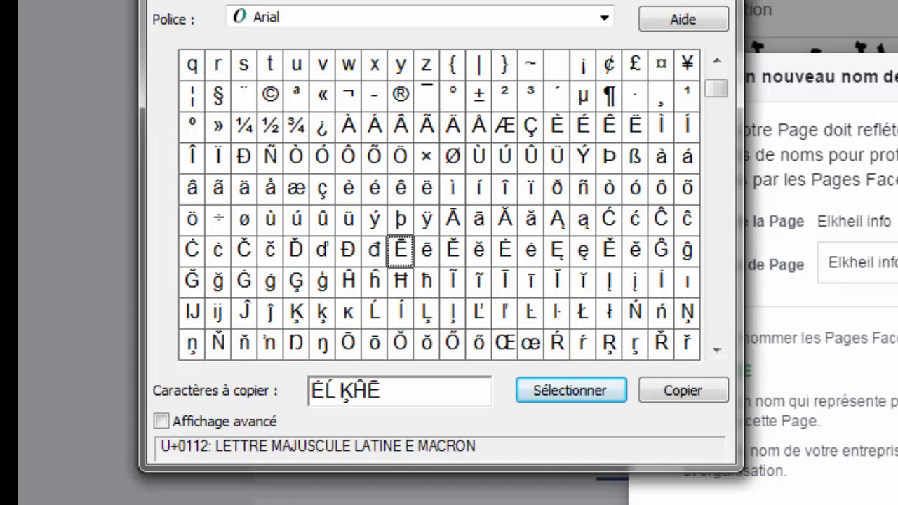
double_click(218, 157)
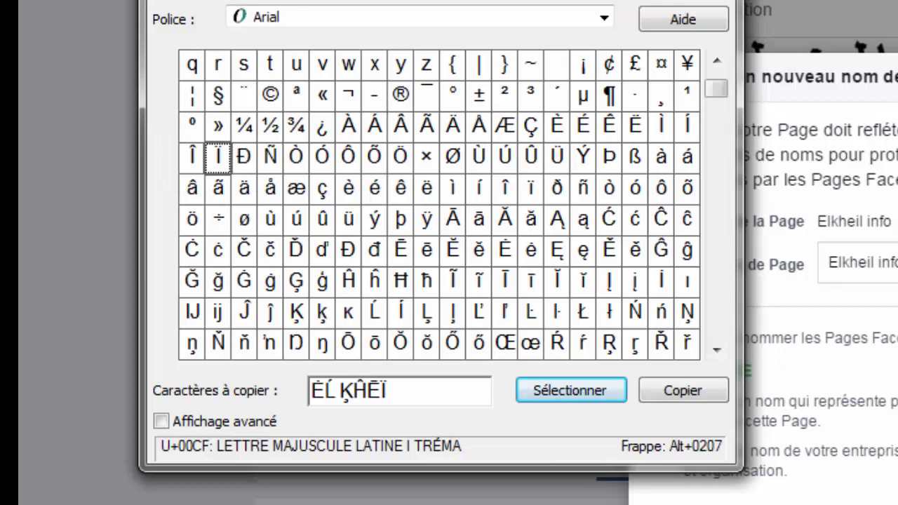
double_click(582, 312)
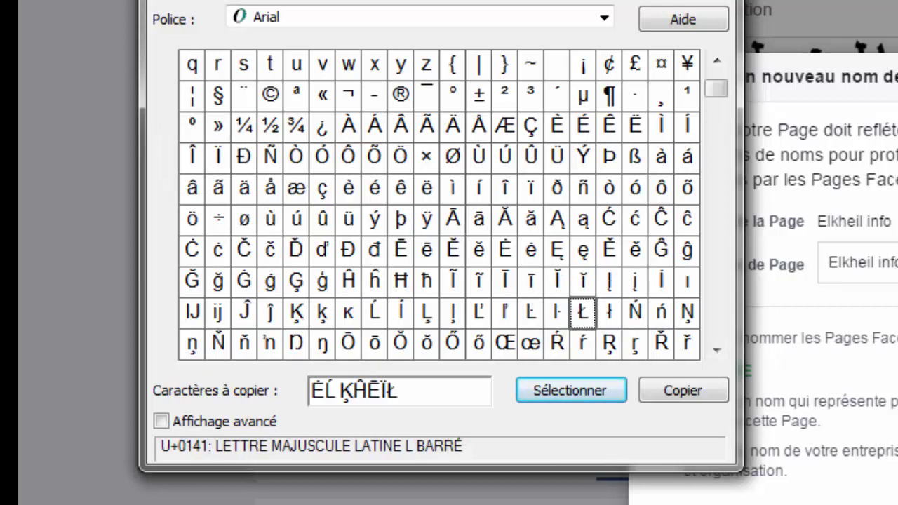
- Start the second word in the characters to copy with a space followed by į and Ň
left_click(400, 391)
double_click(634, 282)
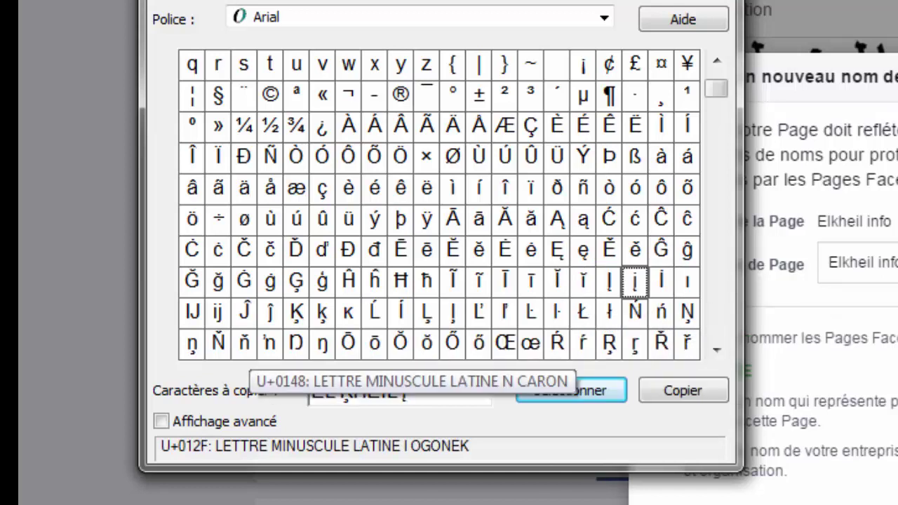
double_click(218, 343)
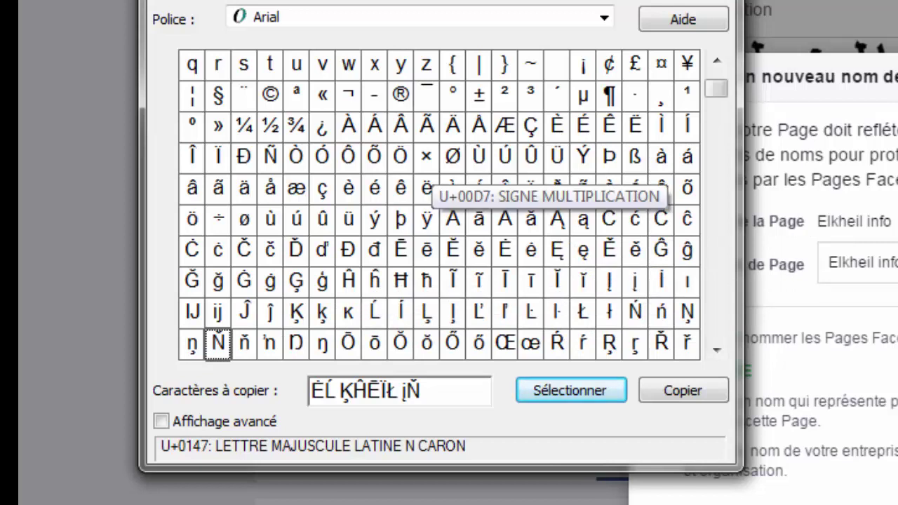
- Find the hooked capital Ƒ among the Arial characters and append it after įŇ in the characters to copy
left_click(716, 348)
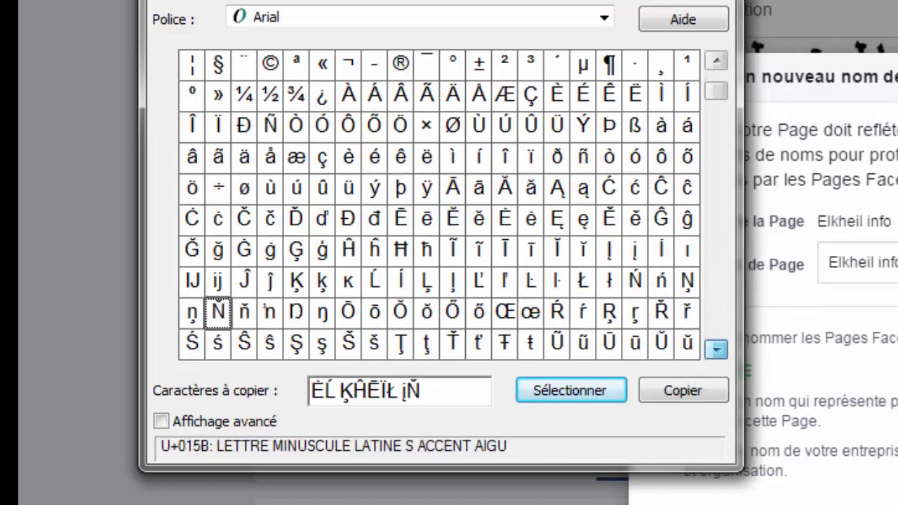
left_click(716, 348)
left_click(716, 348)
left_click(716, 349)
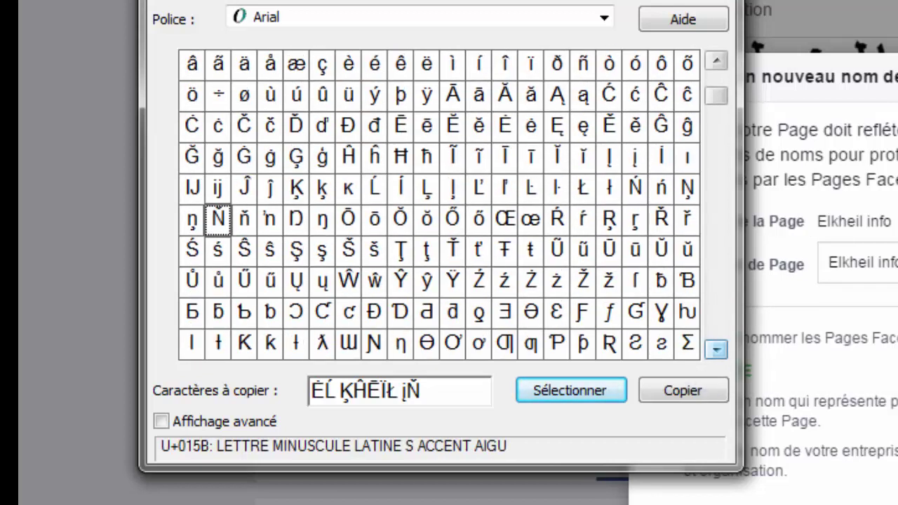
left_click(716, 349)
left_click(716, 349)
left_click(716, 348)
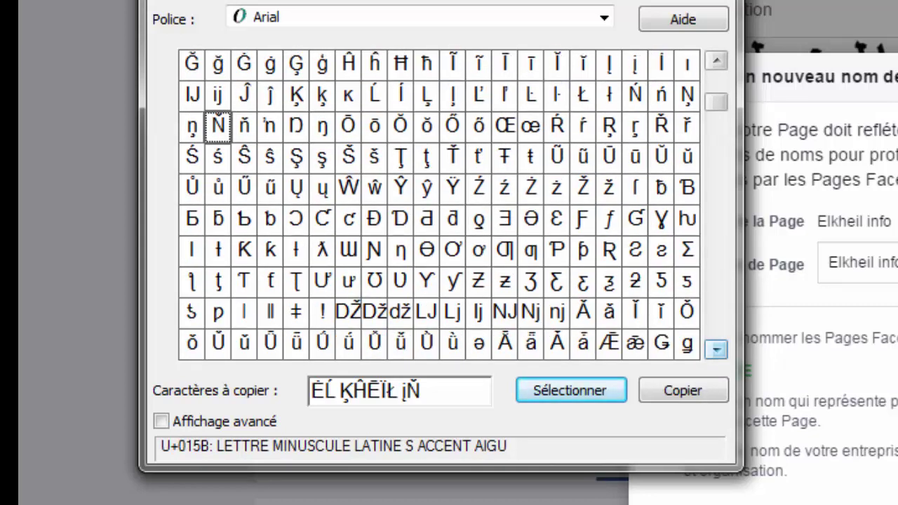
left_click(716, 348)
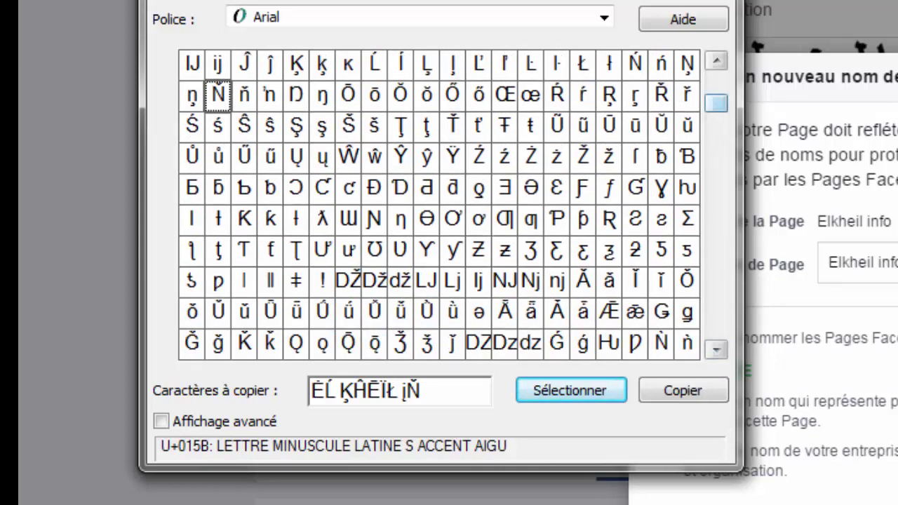
scroll(439, 203, "up", 3)
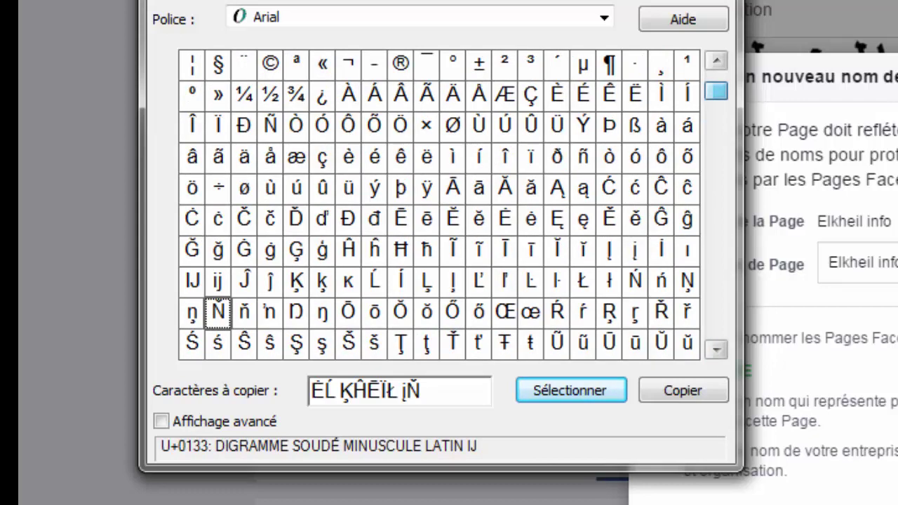
scroll(439, 204, "up", 2)
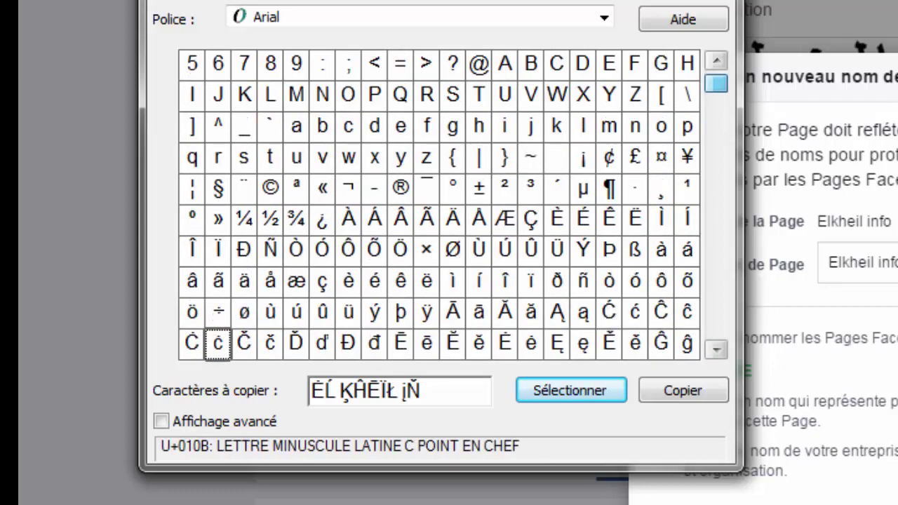
scroll(439, 203, "down", 3)
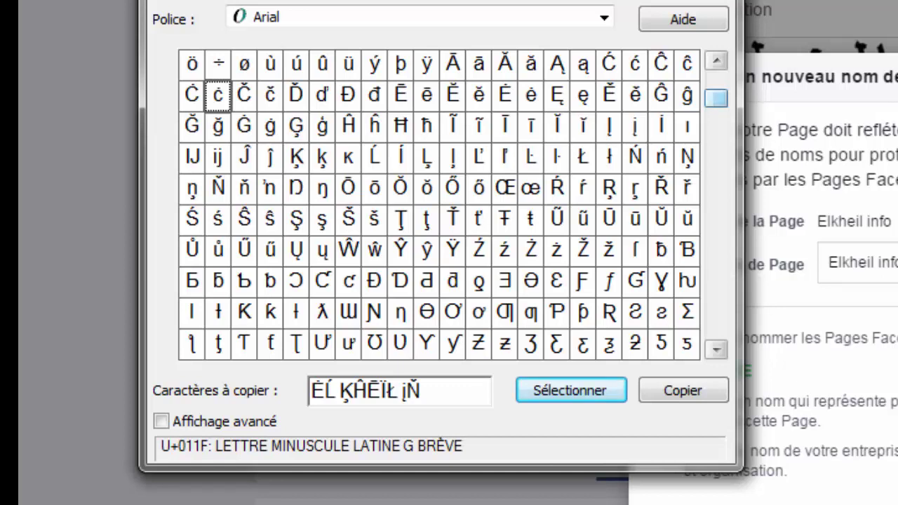
double_click(582, 280)
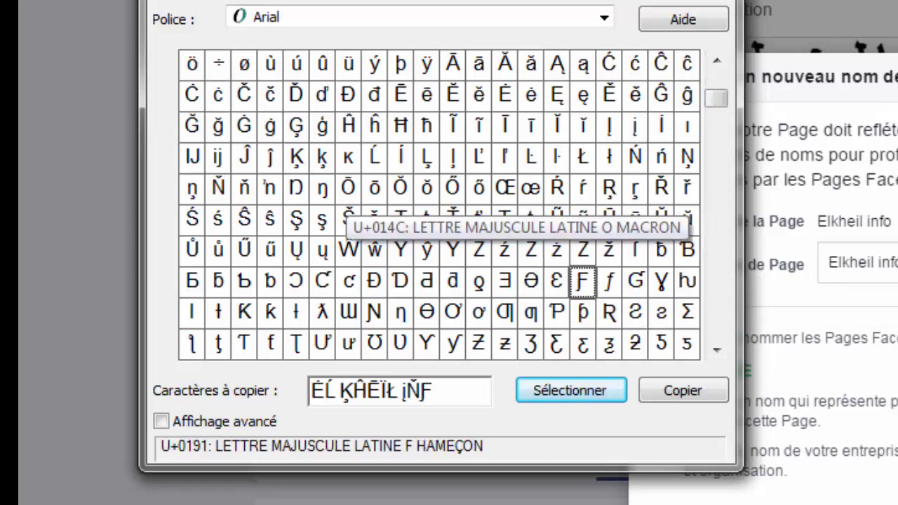
- Append Ō to complete the second word in the characters to copy, keeping only one Ō at the end
left_click(348, 188)
double_click(348, 188)
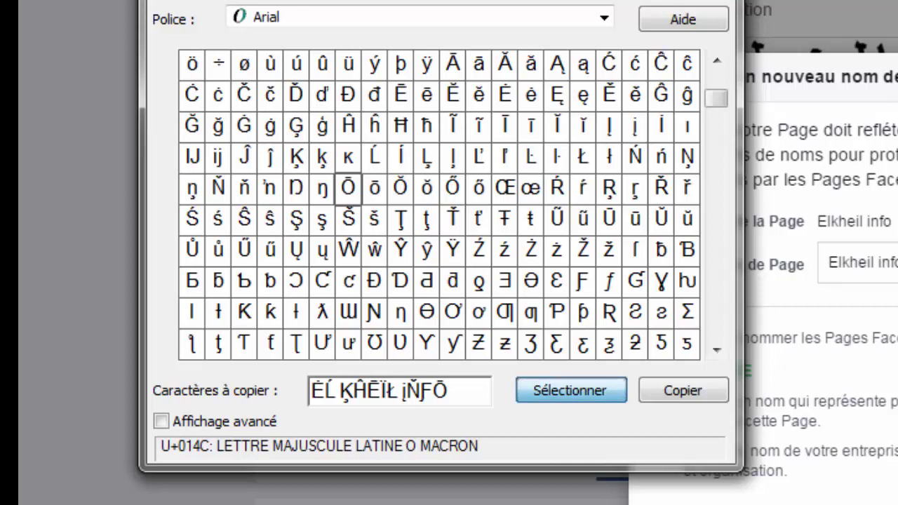
key("Return")
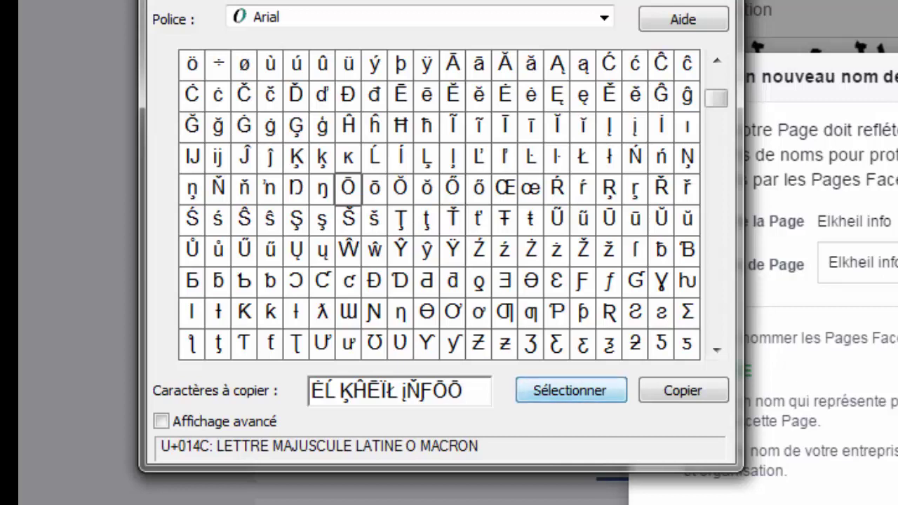
key("BackSpace")
- Copy the full decorated text and paste it over the existing text as the new Page name on Facebook
key("ctrl+a")
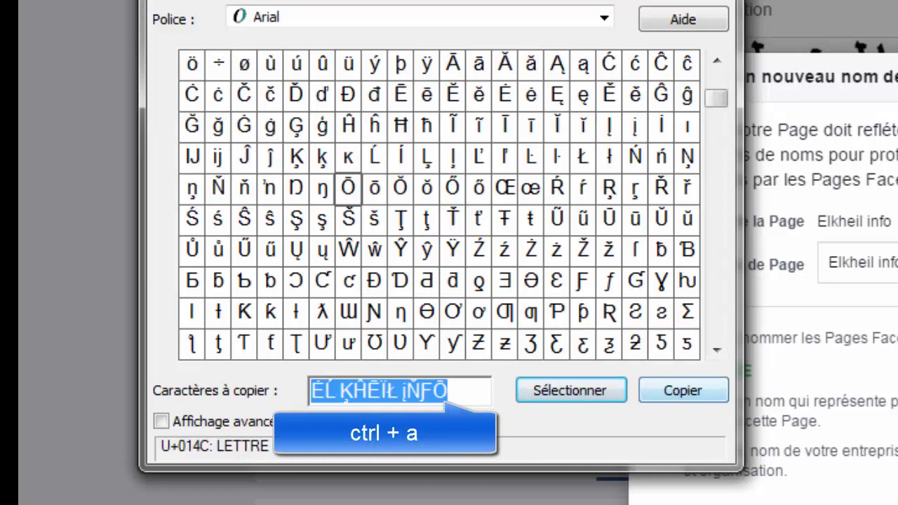
key("ctrl+c")
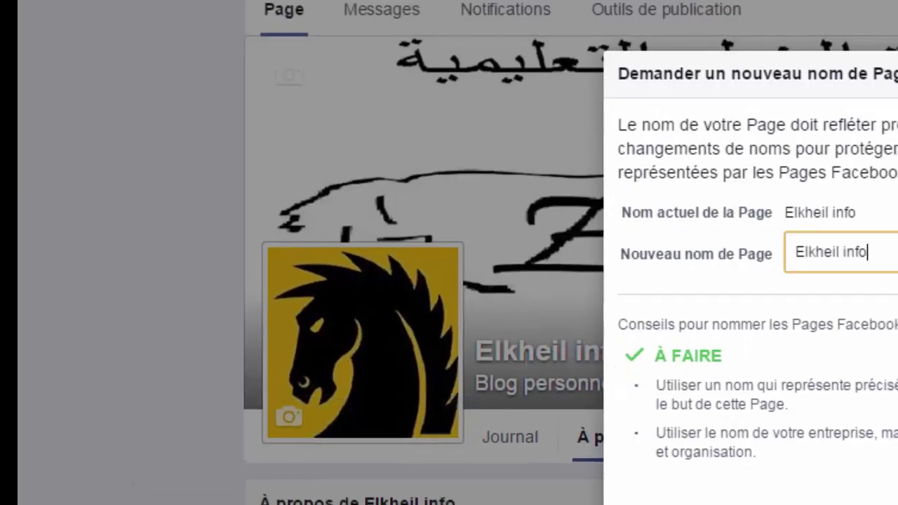
key("ctrl+a")
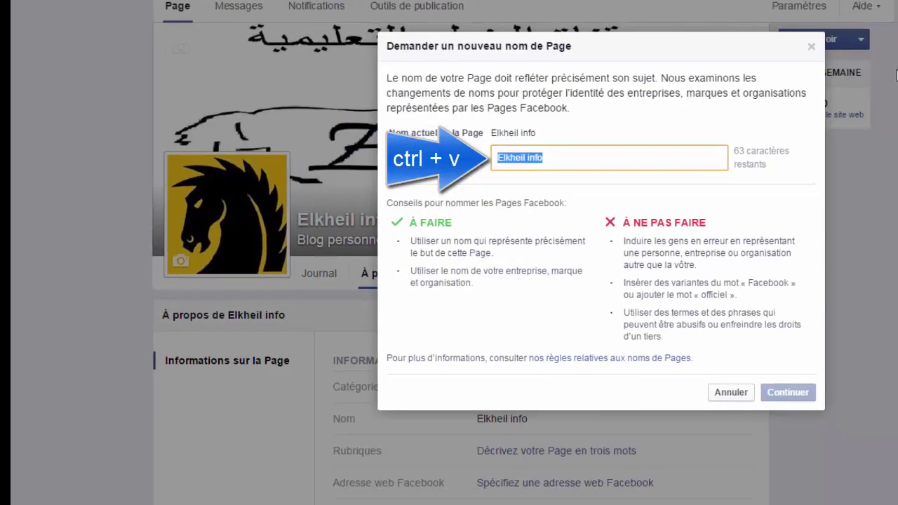
right_click(584, 167)
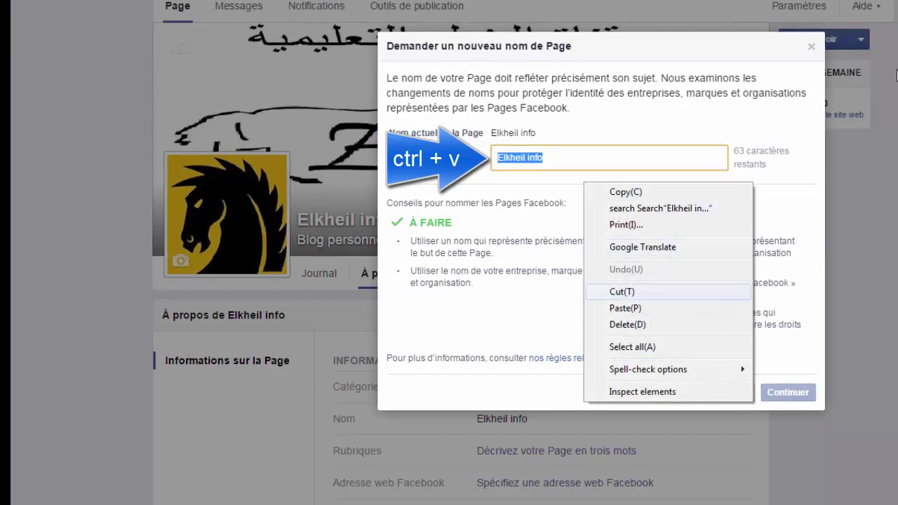
left_click(625, 308)
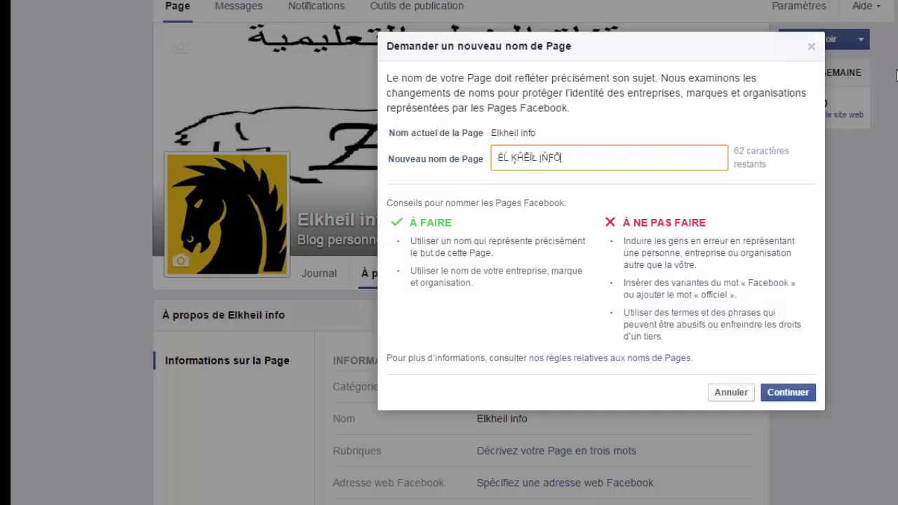
- Submit the Page name change request, confirm it, and close the acknowledgement
key("Return")
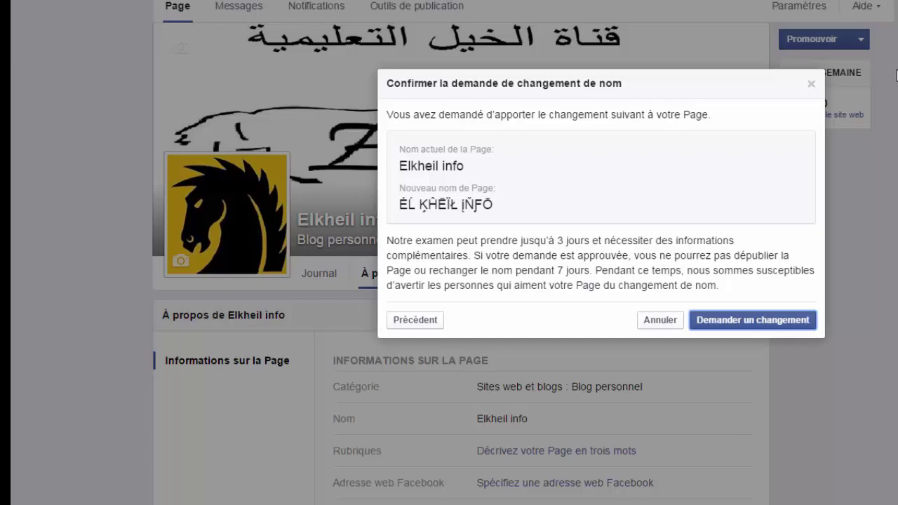
key("Return")
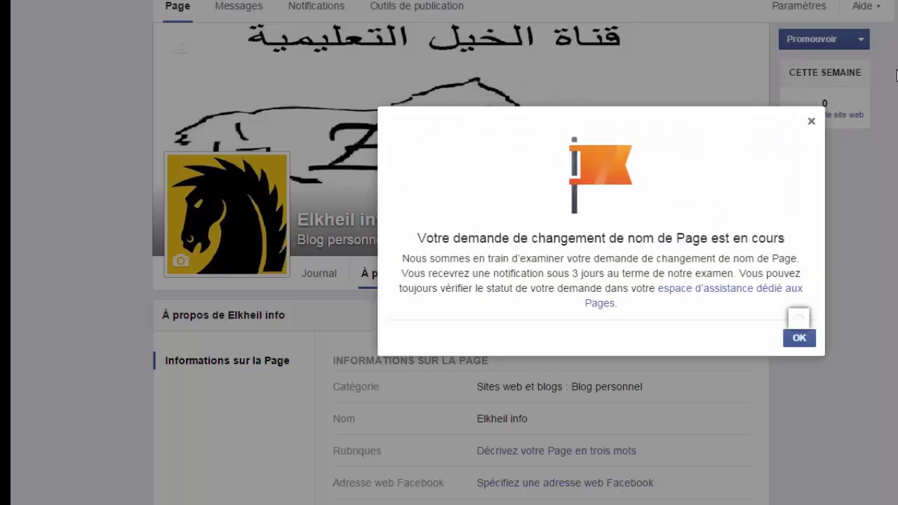
key("Return")
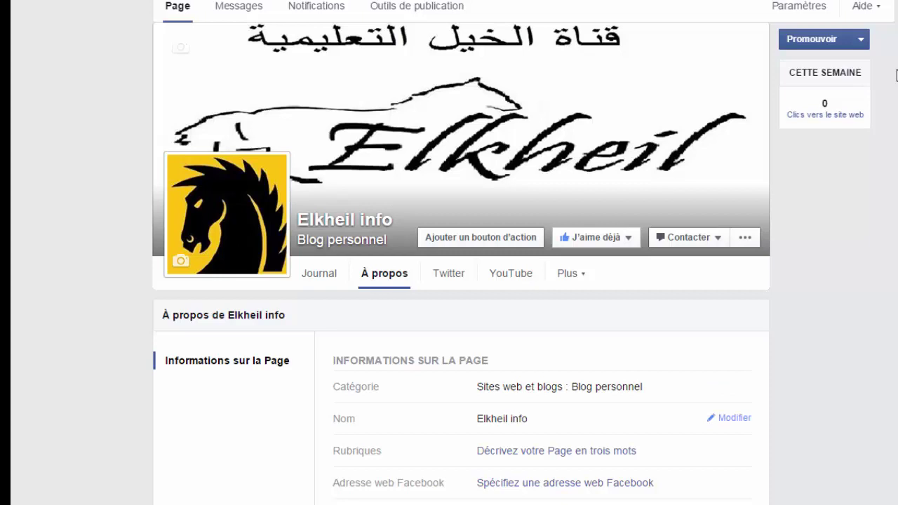
- Check the Page information and try to edit the Page's name again
scroll(896, 75, "down", 2)
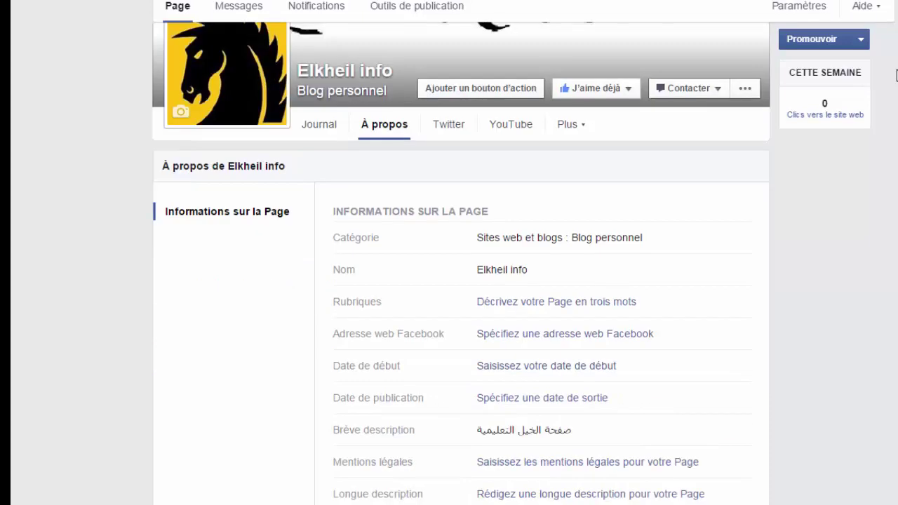
scroll(896, 75, "up", 3)
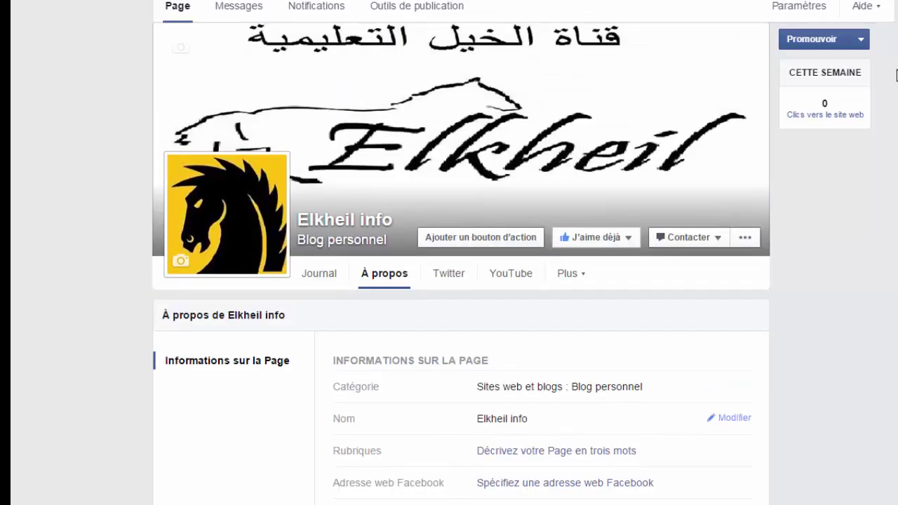
left_click(729, 417)
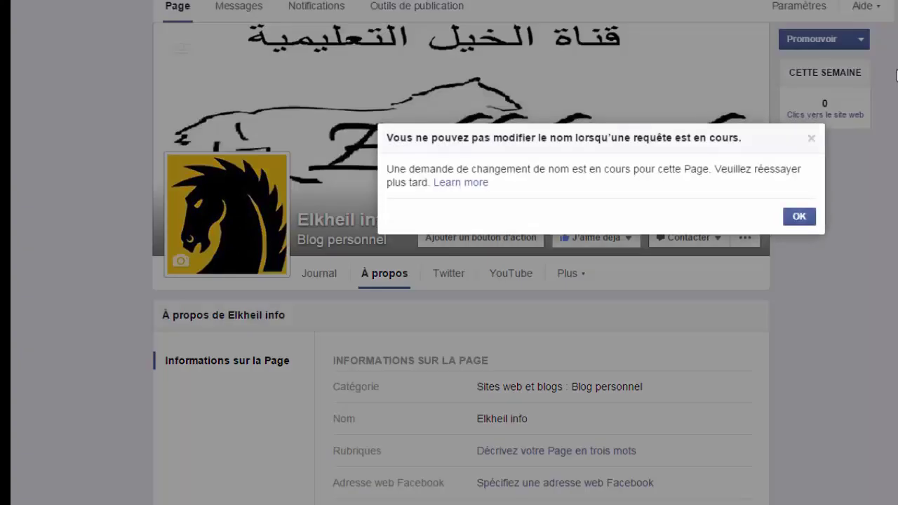